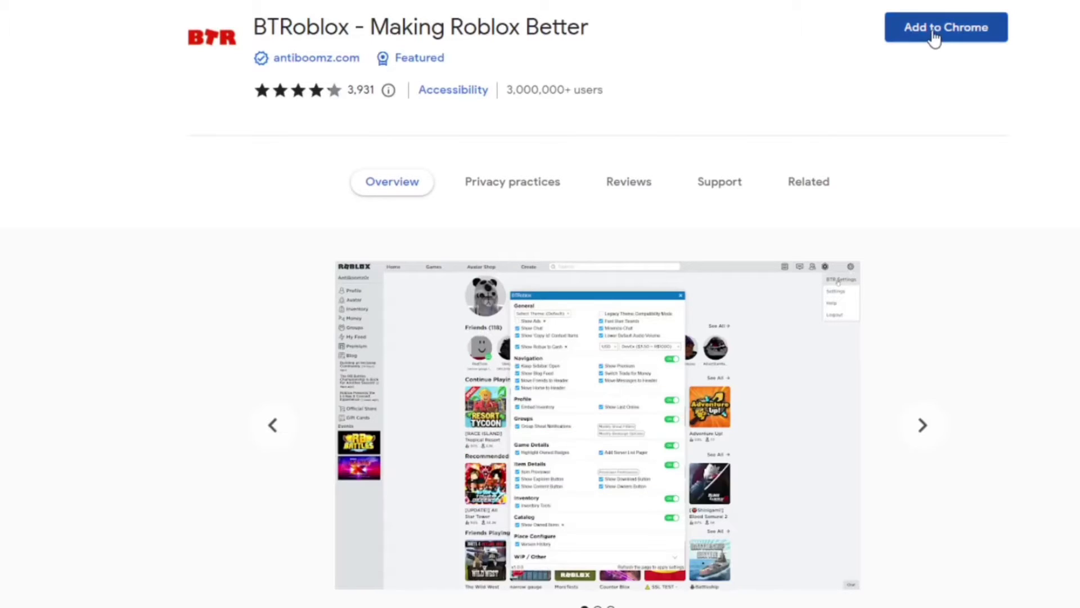
Add the BTRoblox extension to Chrome from the Web Store
{"action": "left_click", "coordinate": [937, 27]}
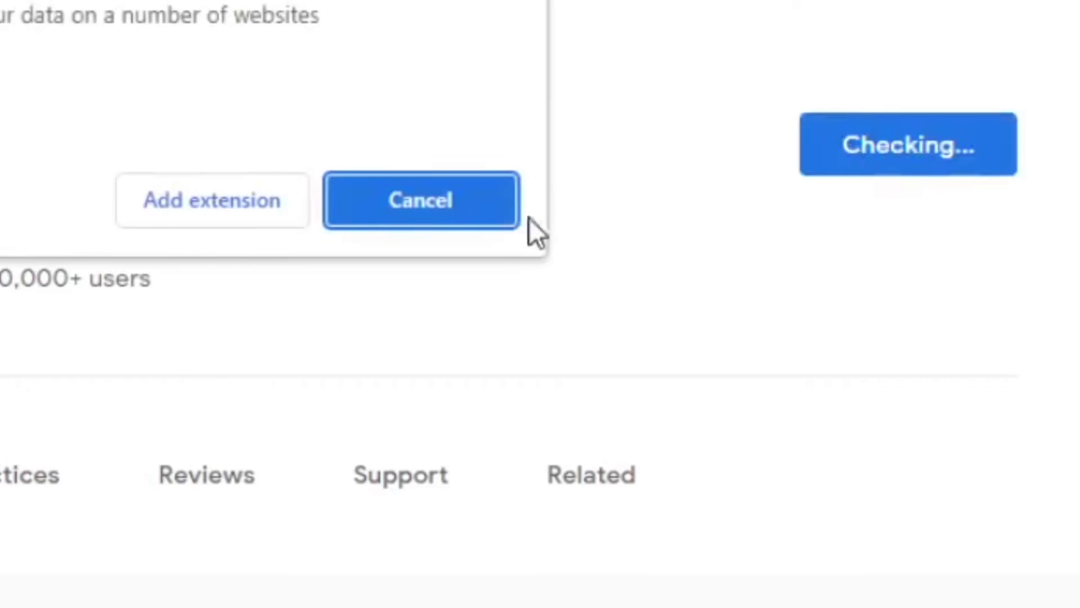
{"action": "left_click", "coordinate": [642, 383]}
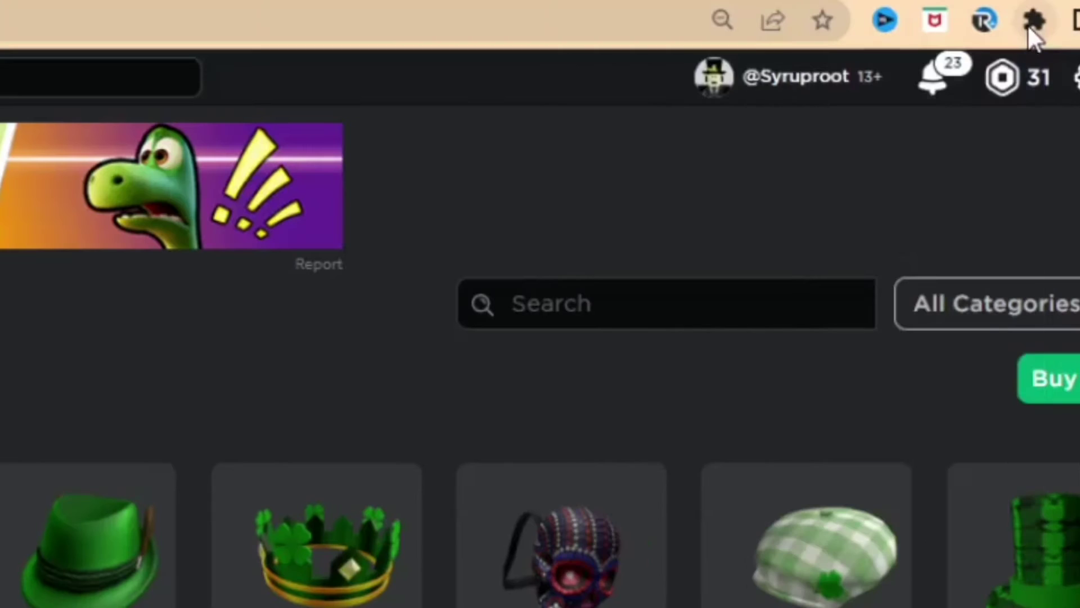
Pin BTRoblox to the Chrome toolbar from the Extensions menu
{"action": "left_click", "coordinate": [1030, 25]}
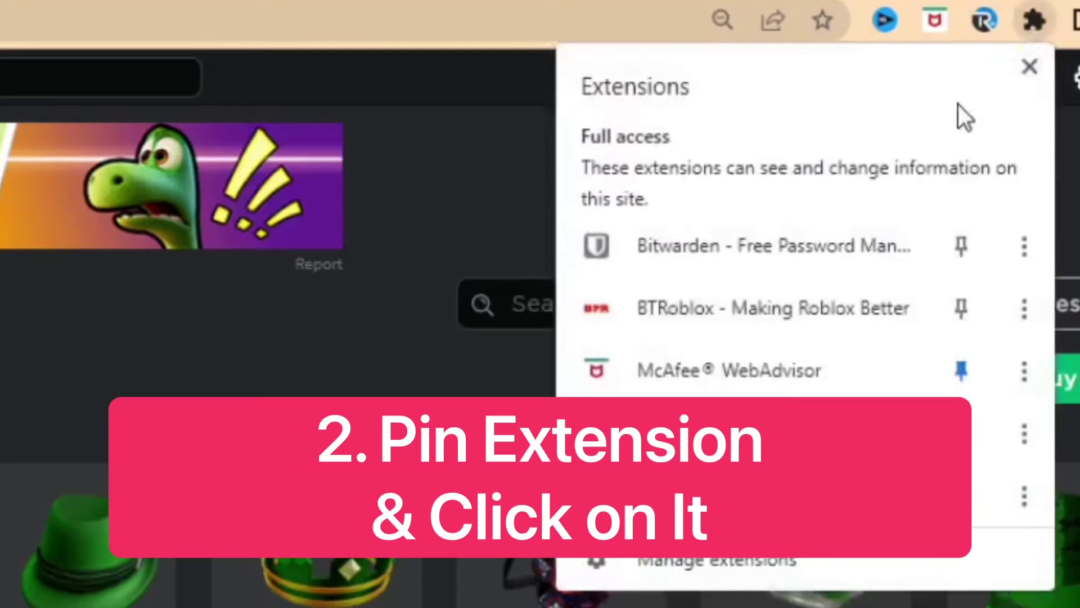
{"action": "left_click", "coordinate": [962, 309]}
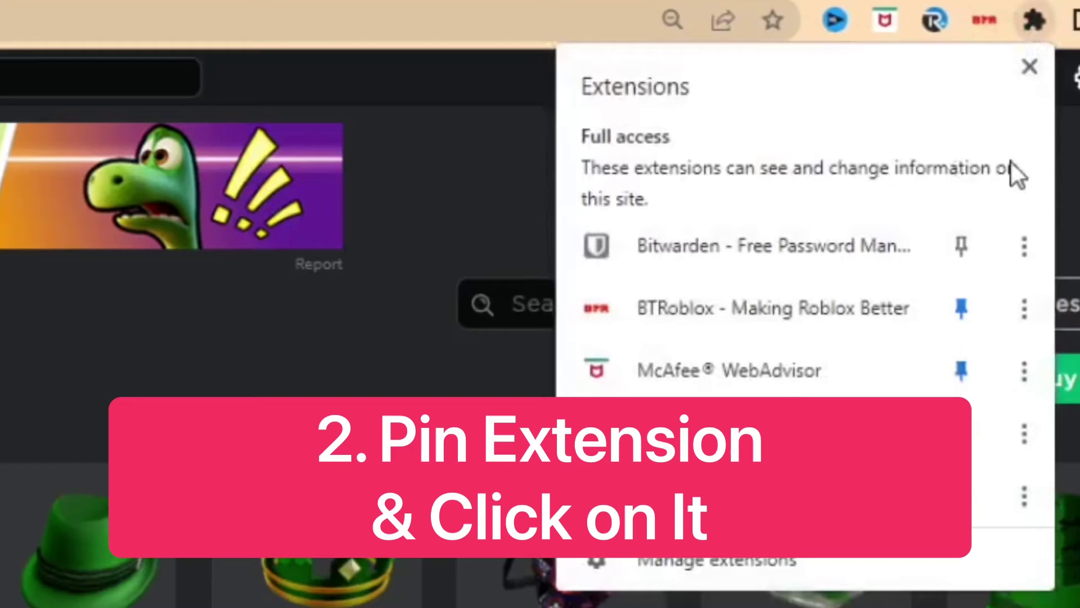
{"action": "left_click", "coordinate": [1028, 67]}
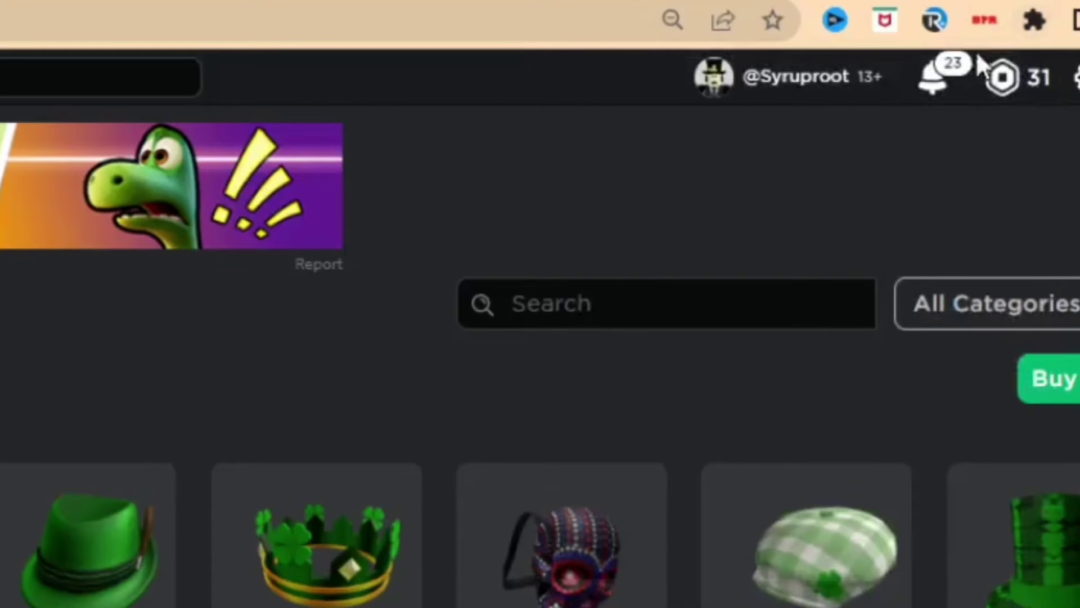
Turn on BTRoblox's Hide Ads setting and reload the Roblox home page
{"action": "left_click", "coordinate": [982, 26]}
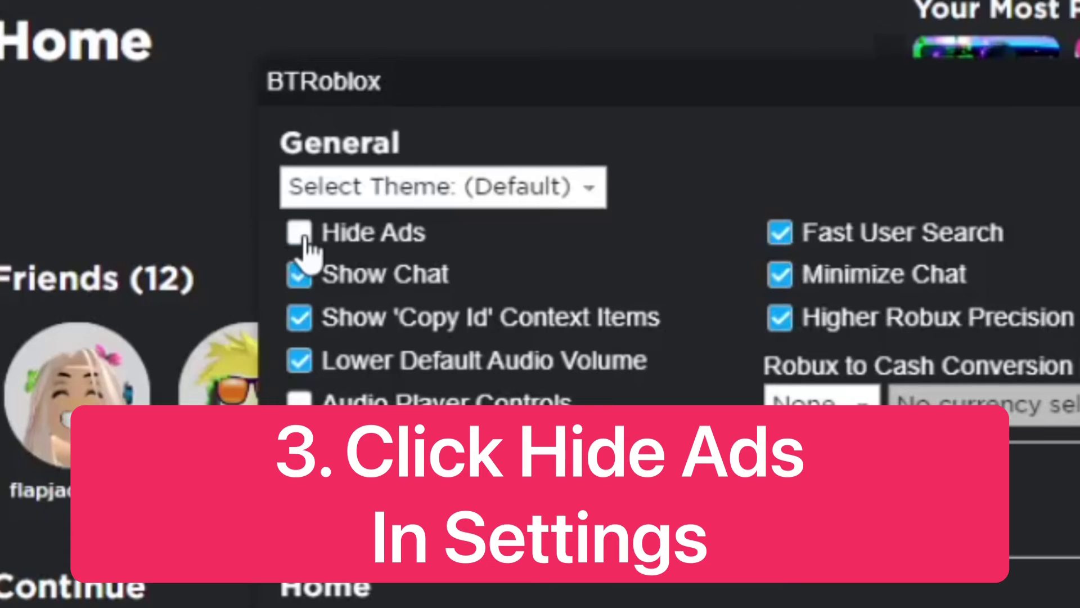
{"action": "left_click", "coordinate": [301, 233]}
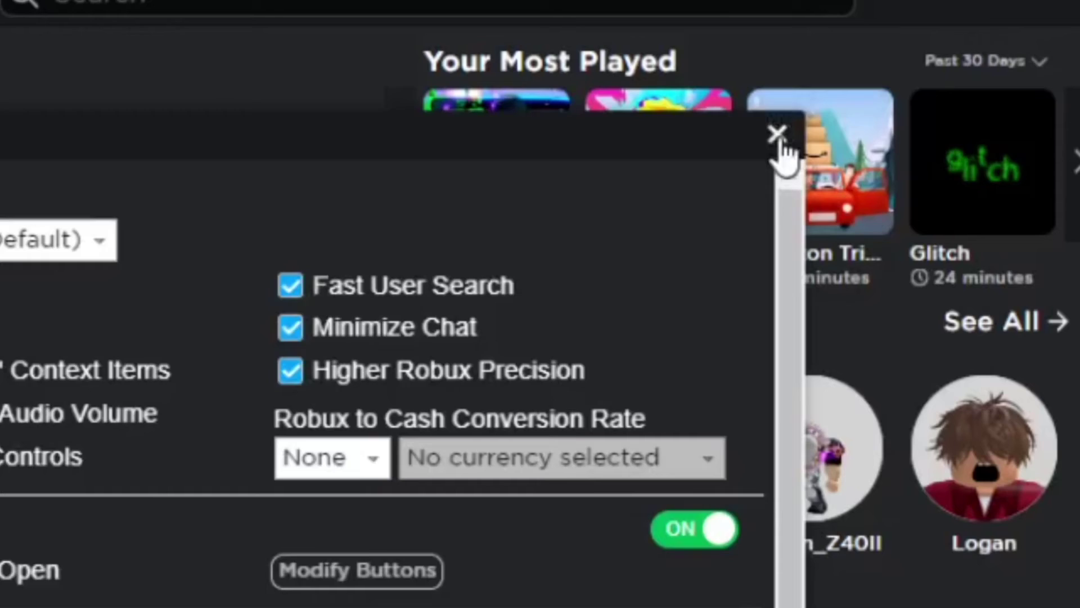
{"action": "left_click", "coordinate": [777, 135]}
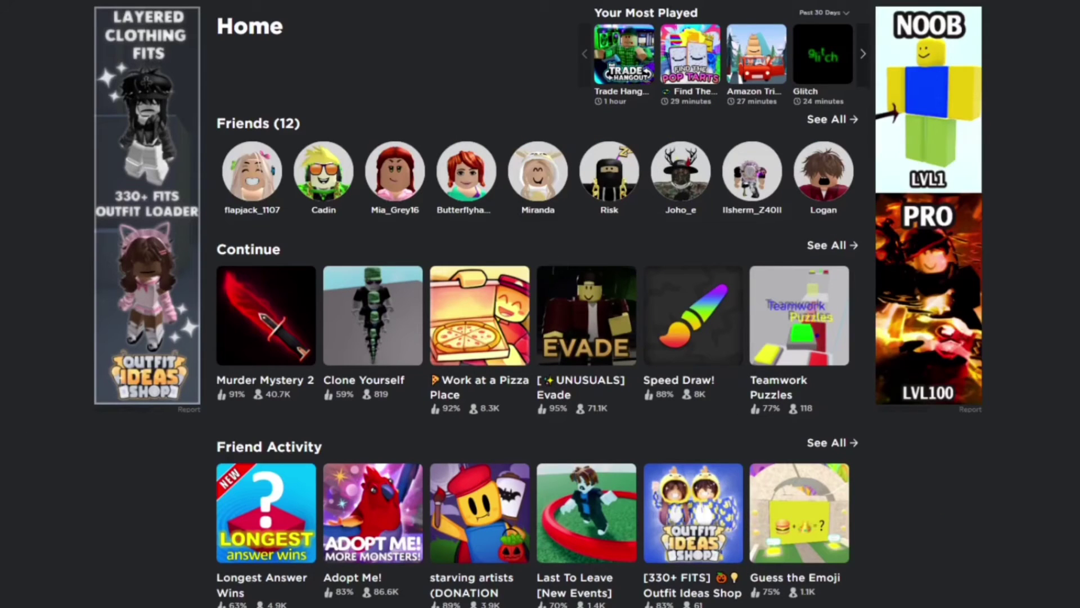
{"action": "key", "text": "F5"}
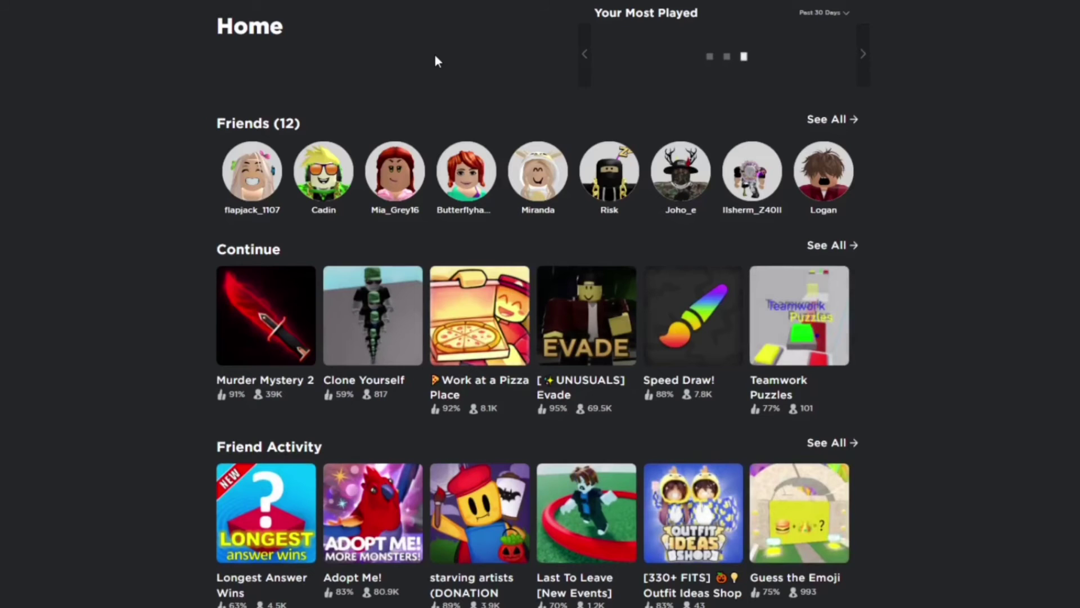
{"action": "scroll", "coordinate": [970, 211], "scroll_direction": "down", "scroll_amount": 5}
{"action": "scroll", "coordinate": [928, 295], "scroll_direction": "up", "scroll_amount": 5}
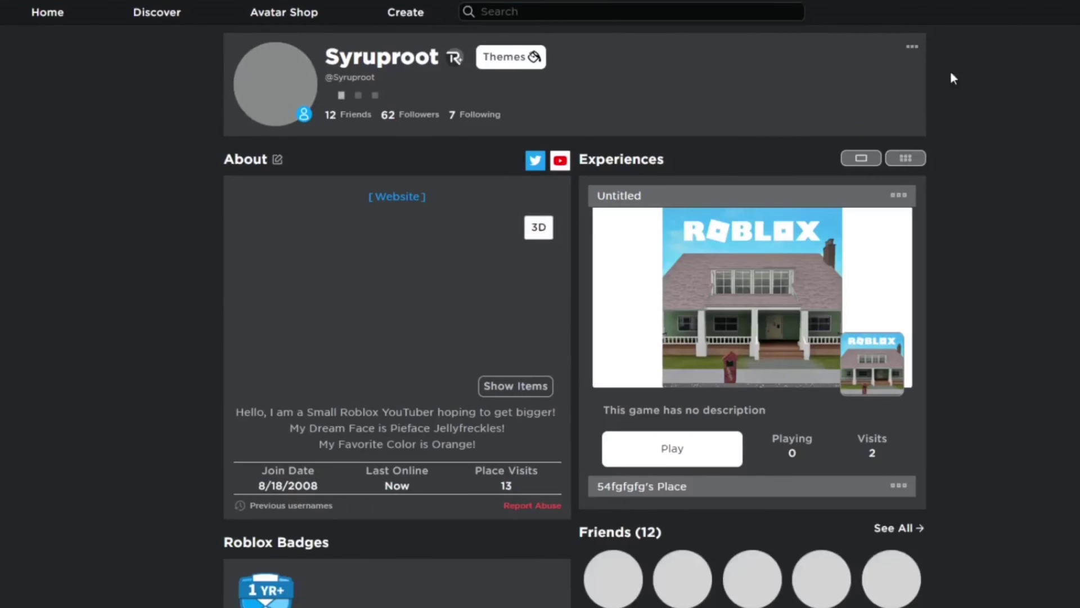
{"action": "scroll", "coordinate": [1002, 194], "scroll_direction": "down", "scroll_amount": 8}
{"action": "scroll", "coordinate": [1003, 211], "scroll_direction": "down", "scroll_amount": 5}
{"action": "scroll", "coordinate": [986, 243], "scroll_direction": "up", "scroll_amount": 5}
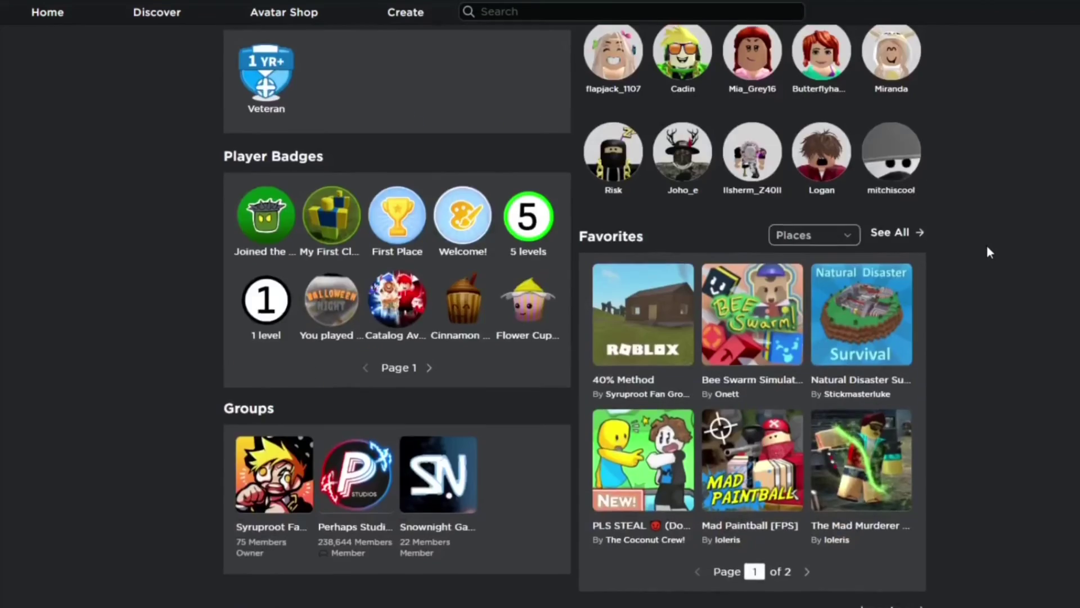
{"action": "scroll", "coordinate": [986, 242], "scroll_direction": "up", "scroll_amount": 6}
{"action": "scroll", "coordinate": [988, 238], "scroll_direction": "up", "scroll_amount": 3}
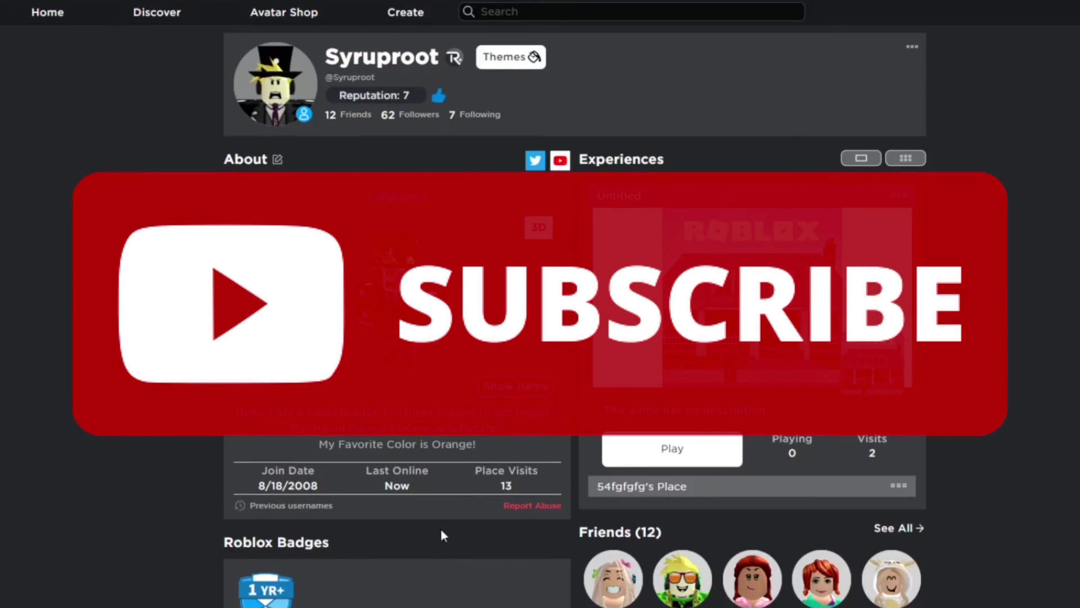
{"action": "scroll", "coordinate": [441, 529], "scroll_direction": "down", "scroll_amount": 5}
{"action": "scroll", "coordinate": [441, 531], "scroll_direction": "down", "scroll_amount": 5}
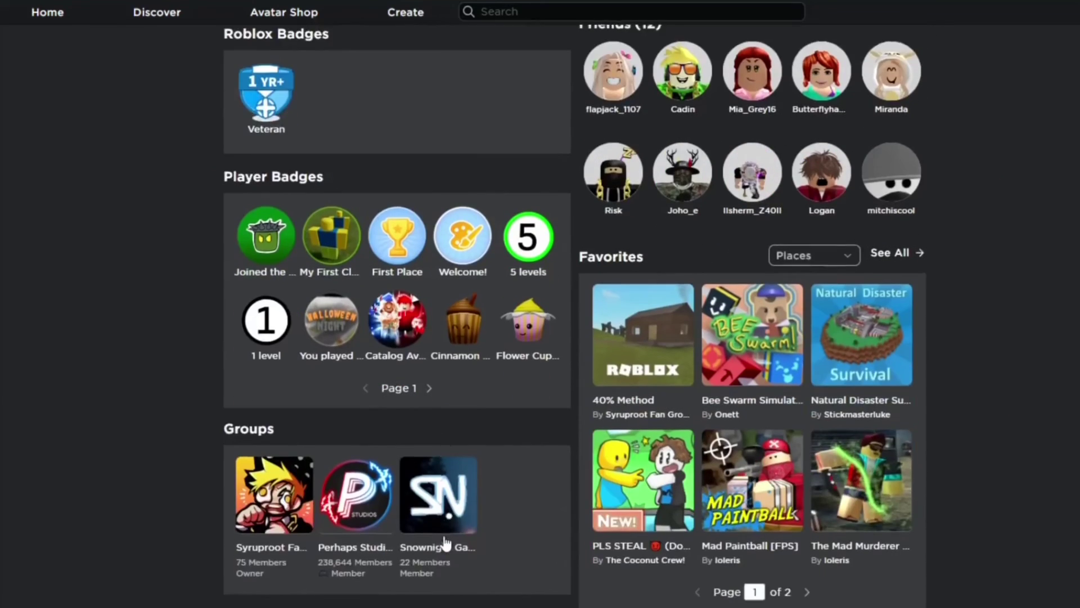
{"action": "scroll", "coordinate": [464, 545], "scroll_direction": "down", "scroll_amount": 4}
{"action": "scroll", "coordinate": [462, 545], "scroll_direction": "down", "scroll_amount": 4}
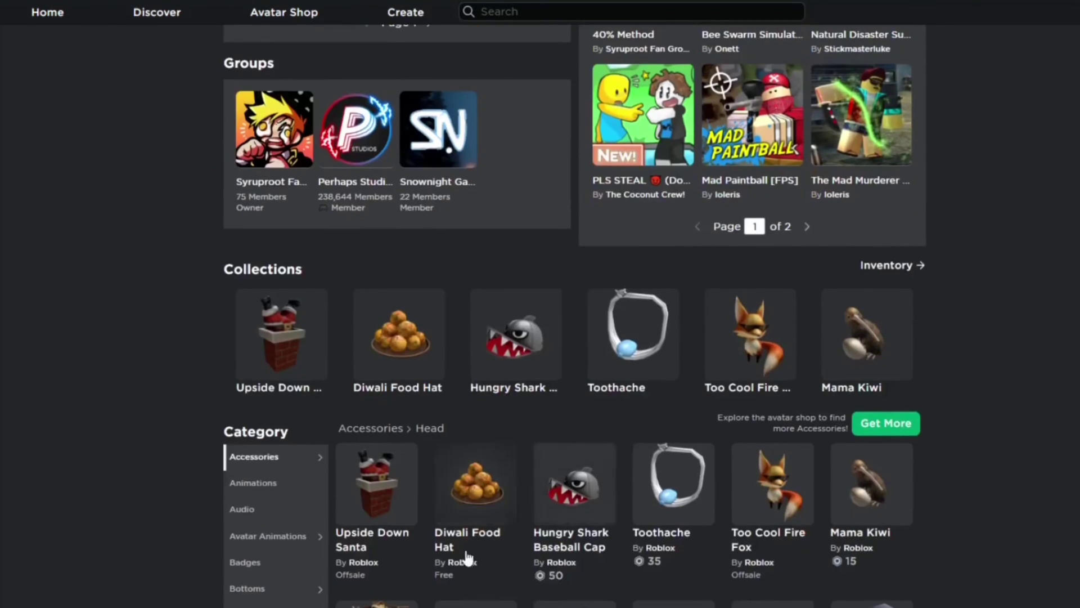